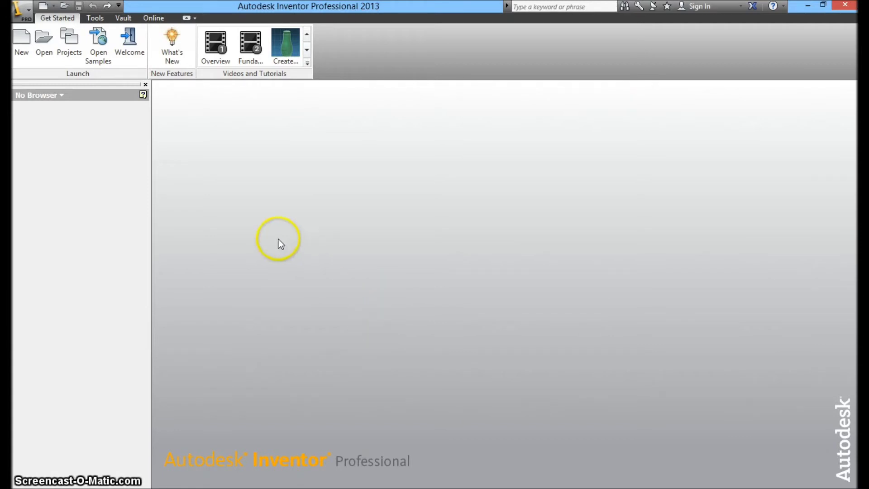
Step: Create a new assembly from the metric Standard (mm).iam template
left_click(44, 6)
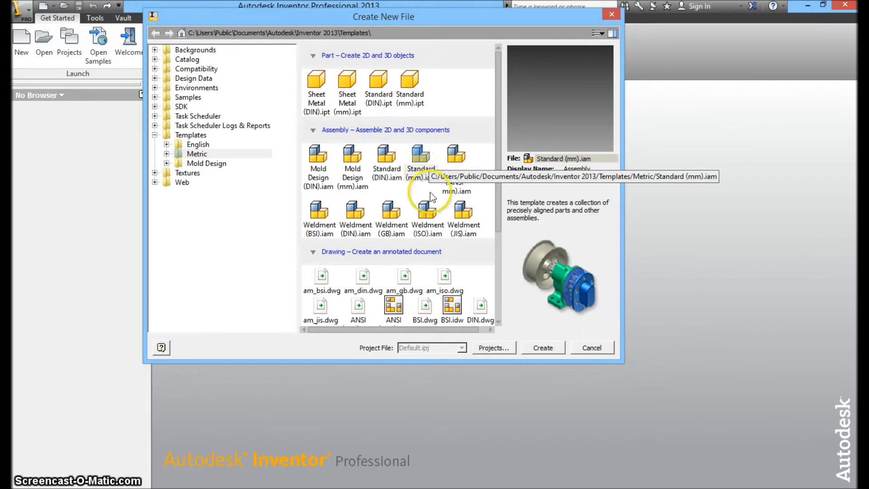
left_click(421, 169)
left_click(542, 347)
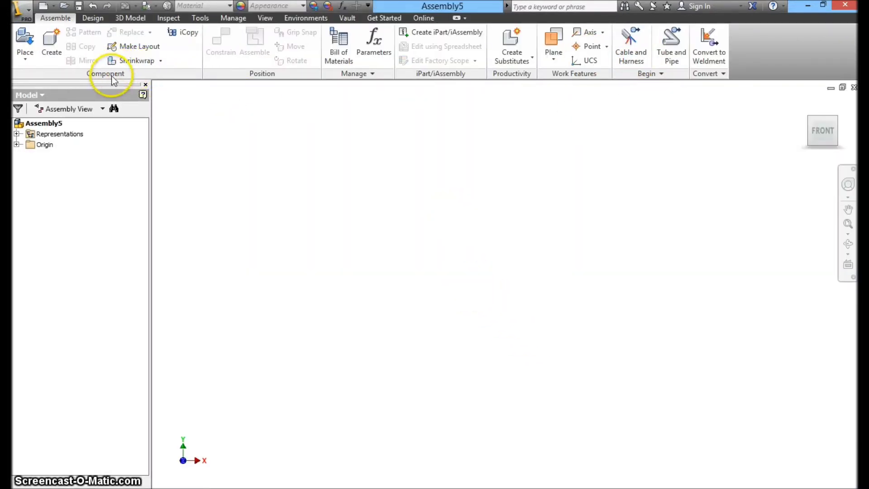
Step: Place one instance of MAKE CYLINDER AND A HOLE.ipt in the assembly
left_click(26, 58)
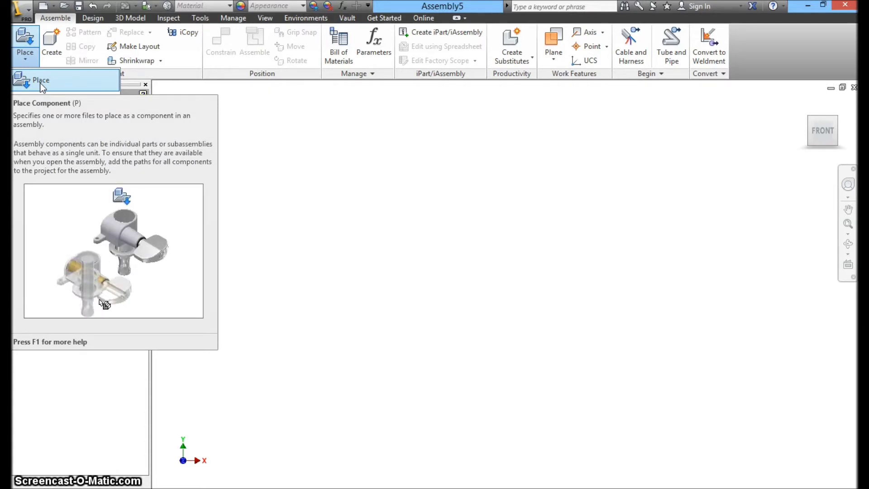
left_click(40, 84)
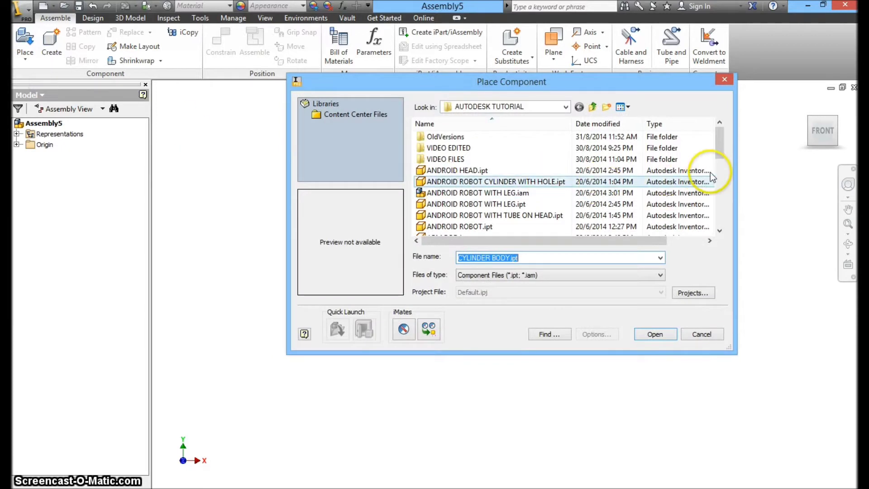
left_click_drag(721, 148, 723, 218)
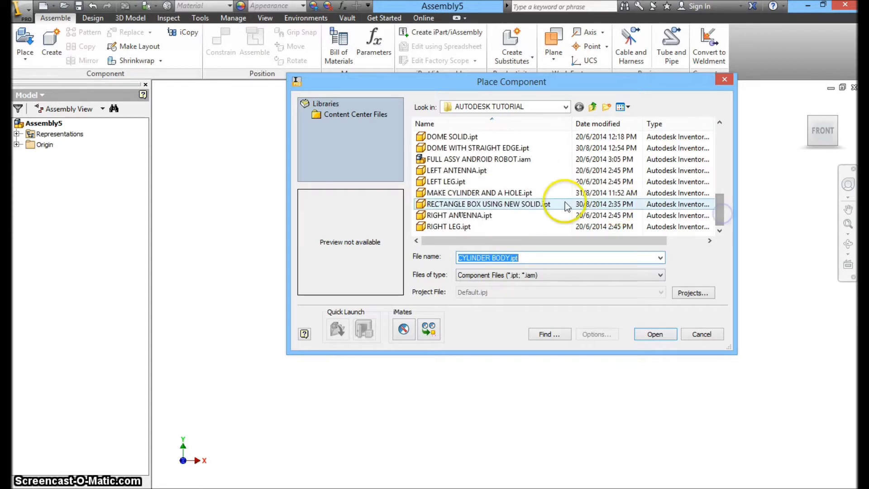
left_click(480, 194)
left_click(646, 334)
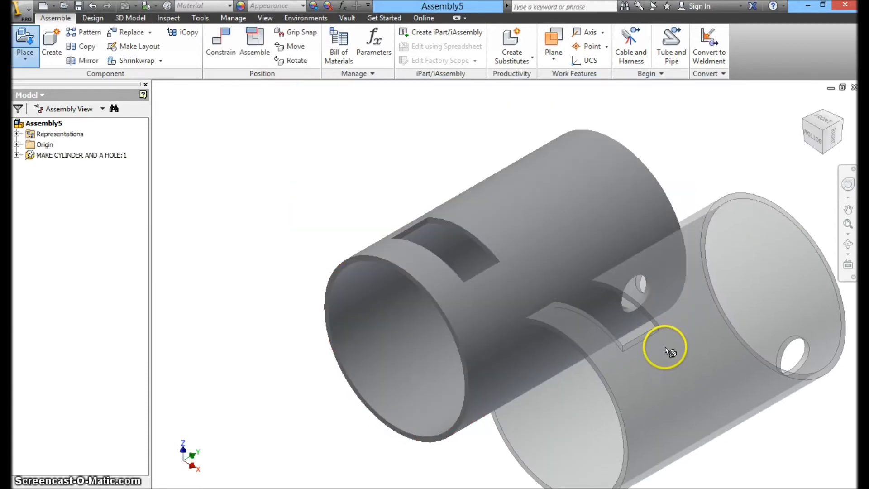
left_click(636, 327)
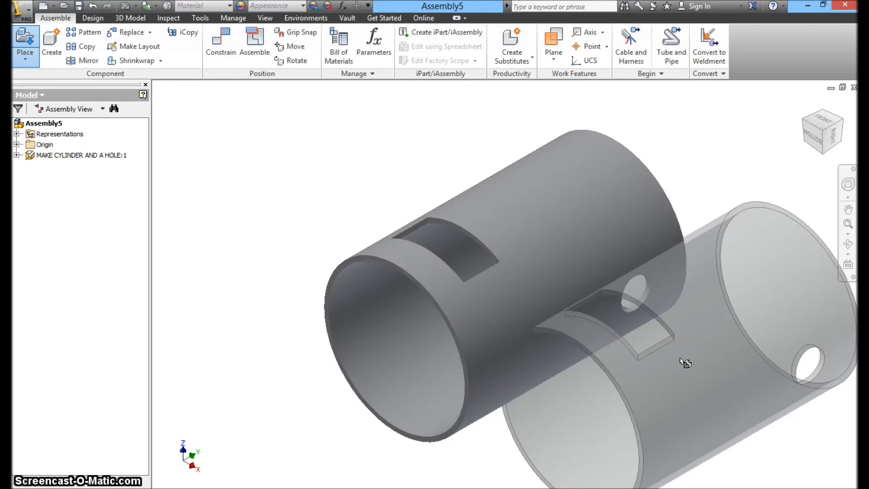
key("Escape")
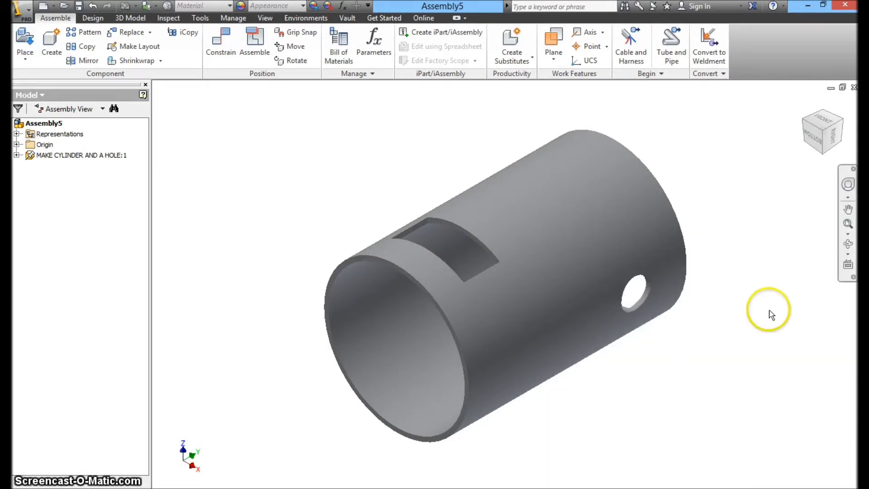
Step: Orbit the model until the cylinder stands upright with its round holes near the top, and set this view as the fixed-distance home view
left_click(848, 245)
left_click_drag(539, 218, 408, 244)
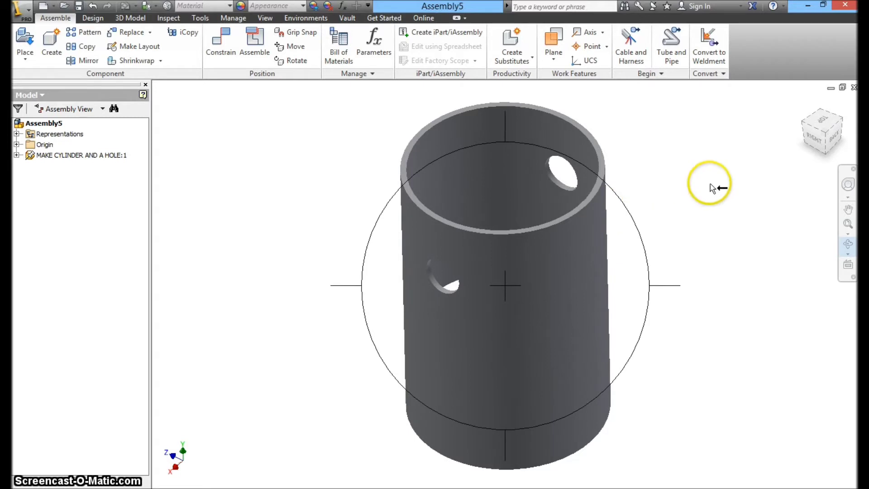
mouse_move(786, 121)
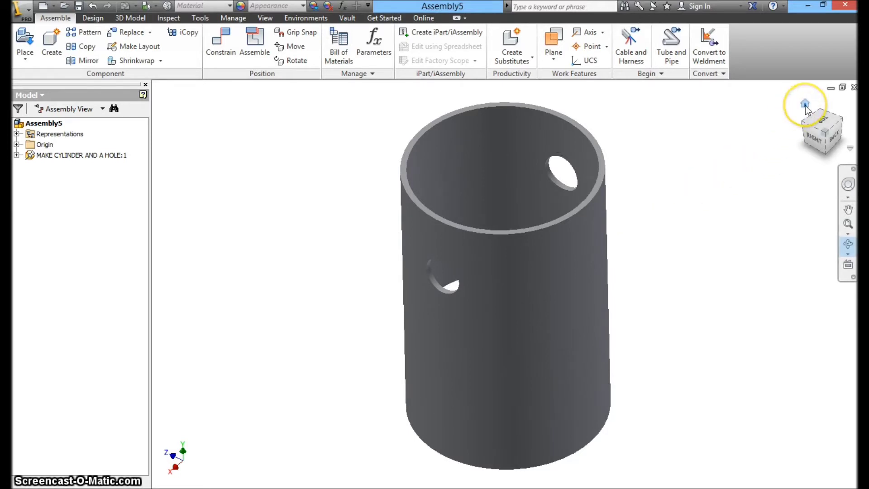
right_click(805, 108)
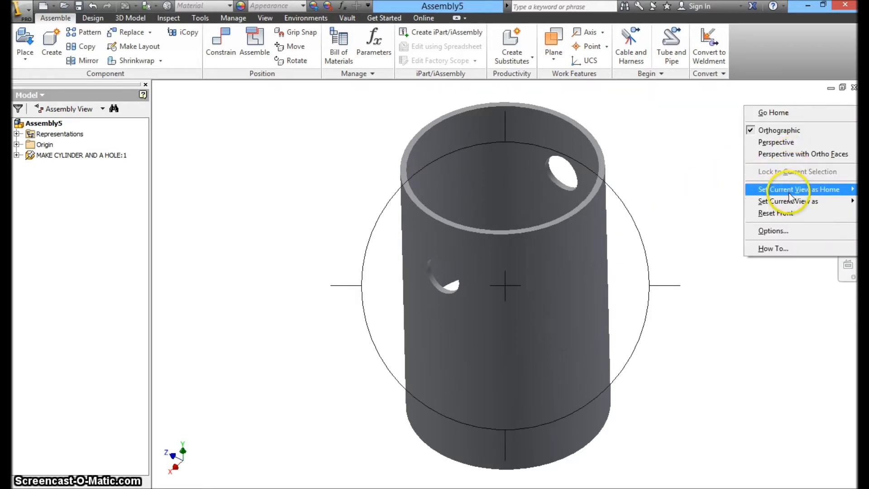
mouse_move(789, 192)
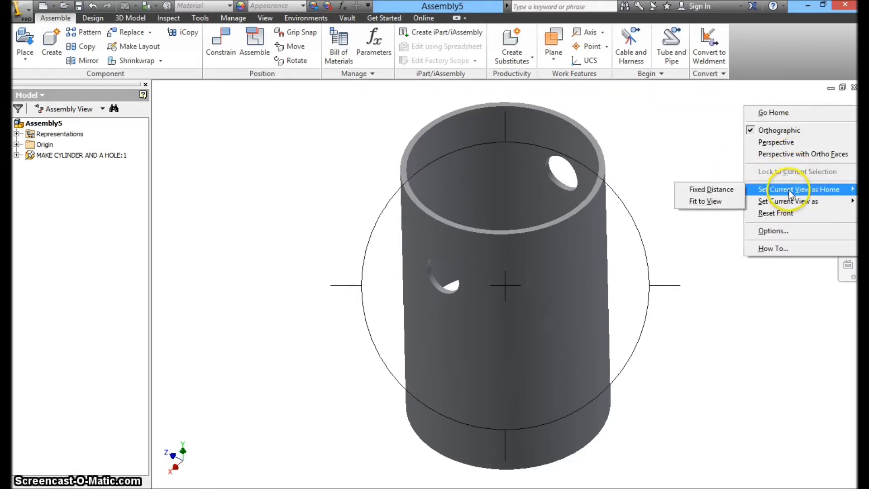
left_click(717, 187)
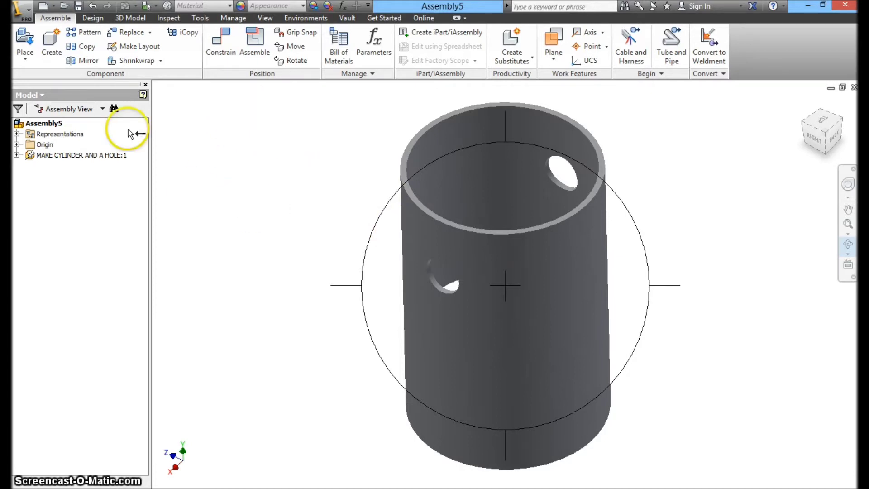
Step: Place one instance of DOME HOLLOW.ipt beside the top of the cylinder
left_click(30, 63)
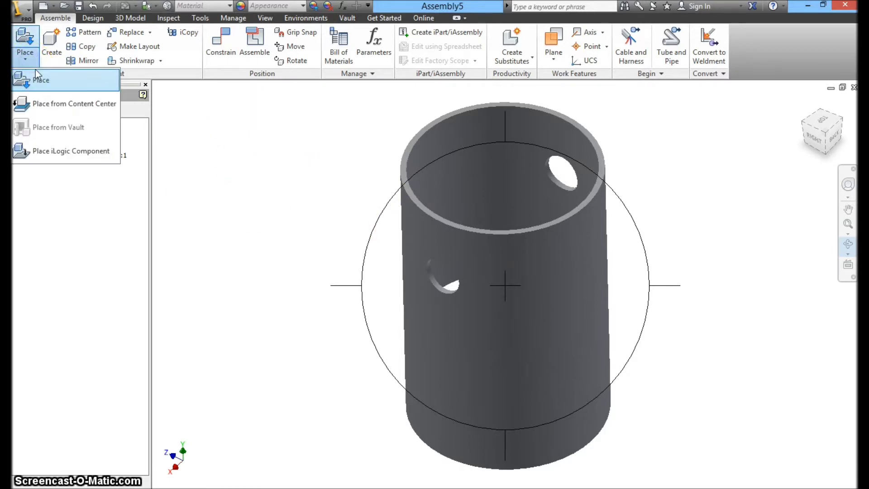
left_click(44, 82)
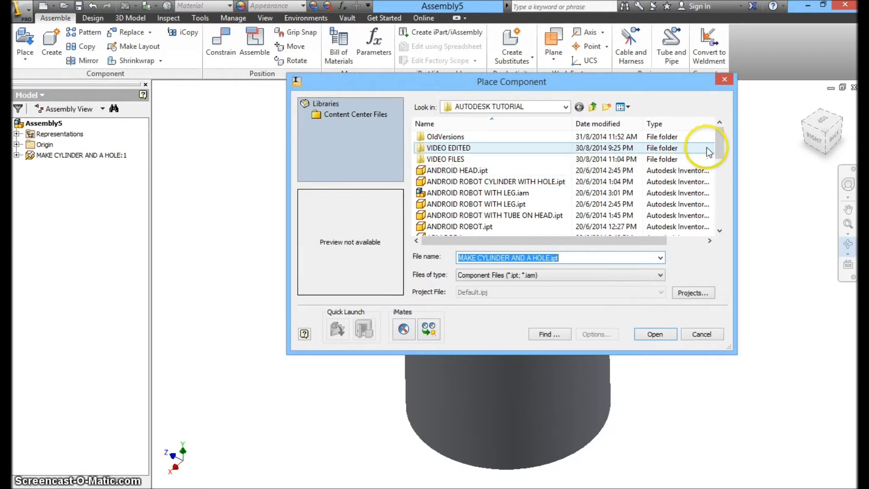
left_click_drag(720, 143, 719, 193)
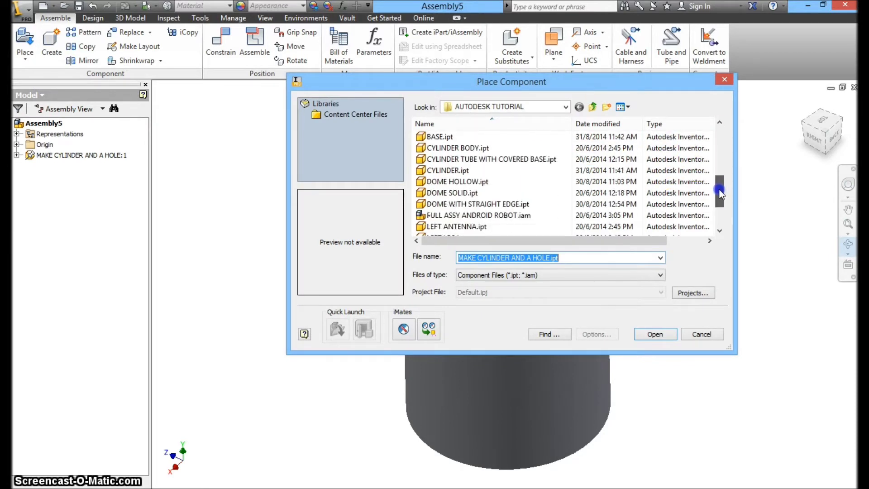
left_click(532, 181)
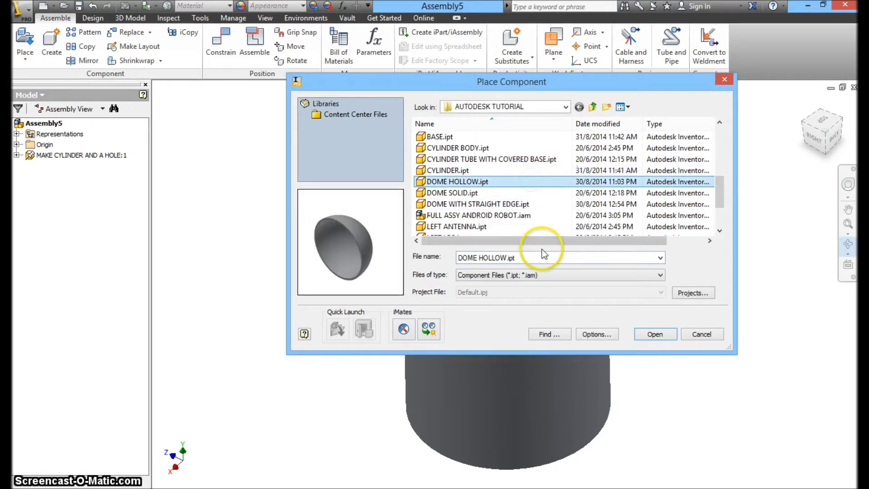
left_click(647, 335)
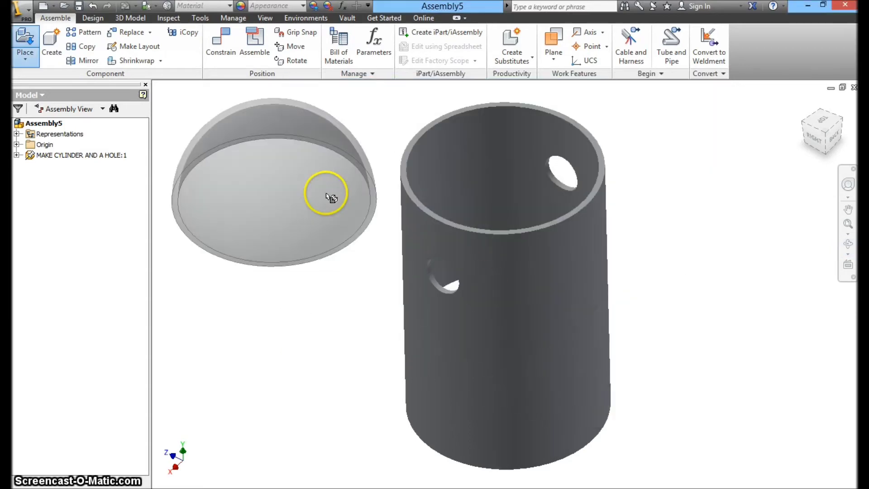
left_click(273, 154)
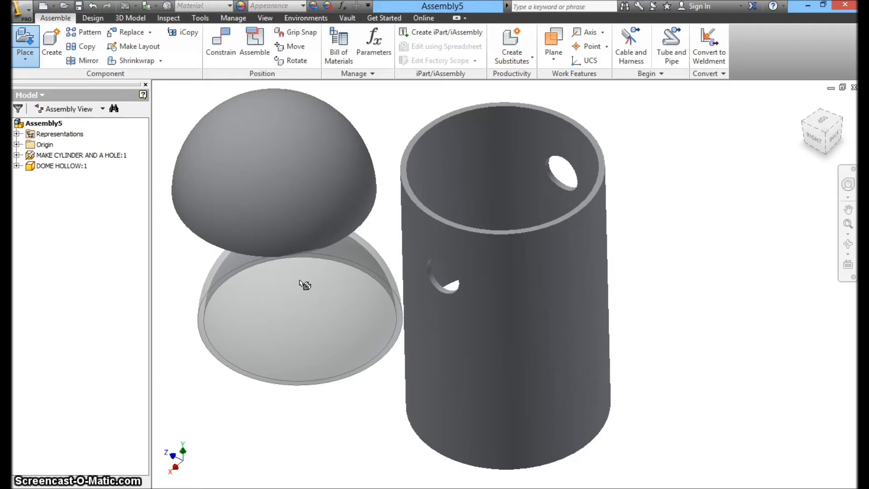
key("Escape")
left_click(319, 279)
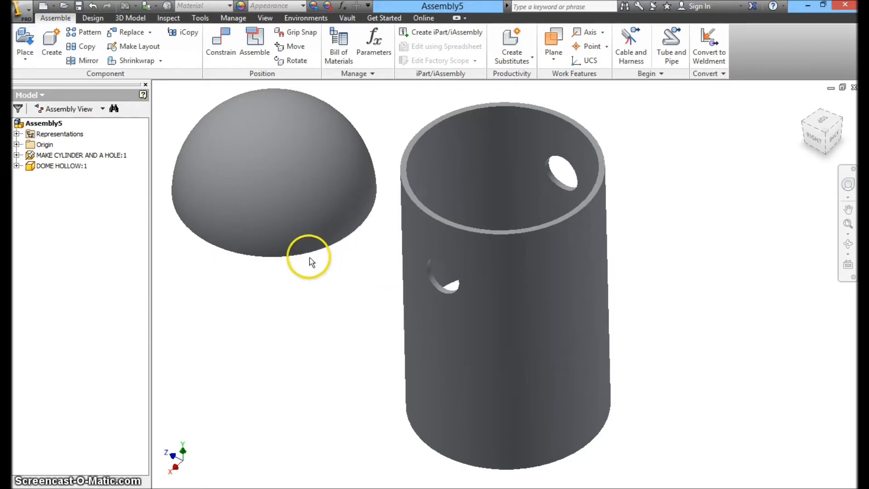
Step: Rotate the dome component so its hollow underside and flat rim face the viewer
left_click(292, 149)
left_click(300, 61)
left_click(273, 172)
left_click_drag(274, 172, 275, 121)
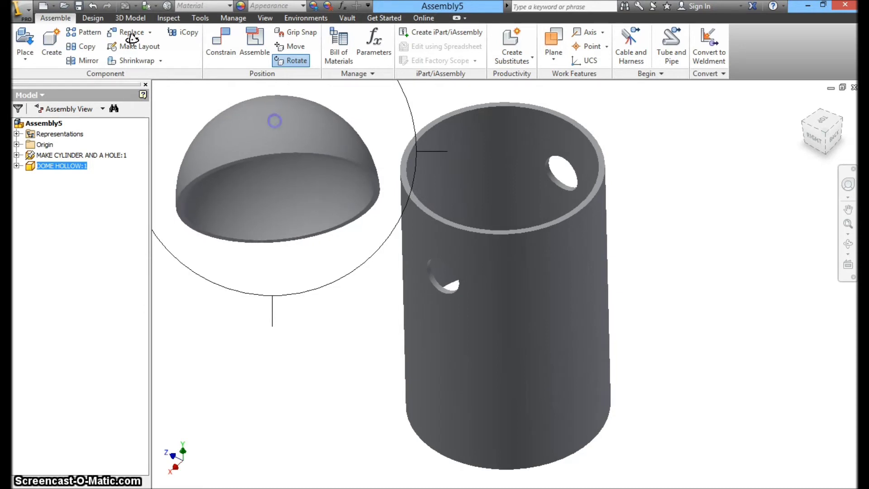
key("Escape")
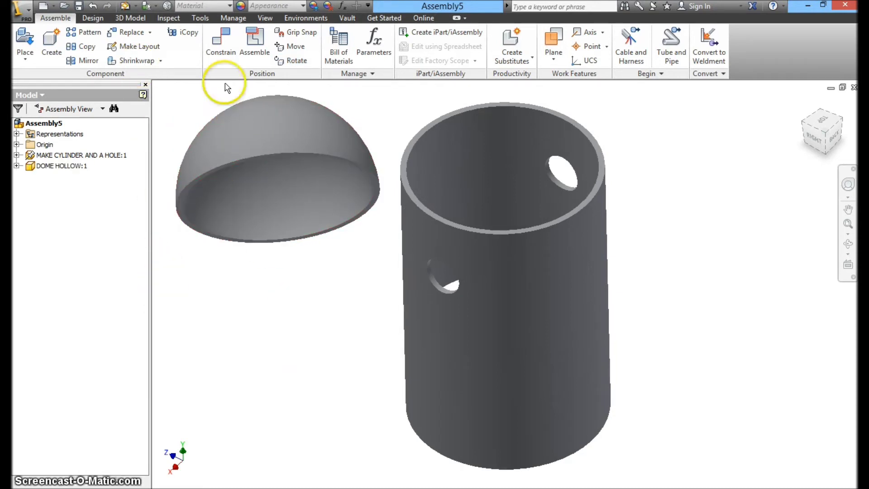
Step: Apply a mate constraint with 0 mm offset between the dome's flat rim face and the cylinder's top annular face
left_click(222, 53)
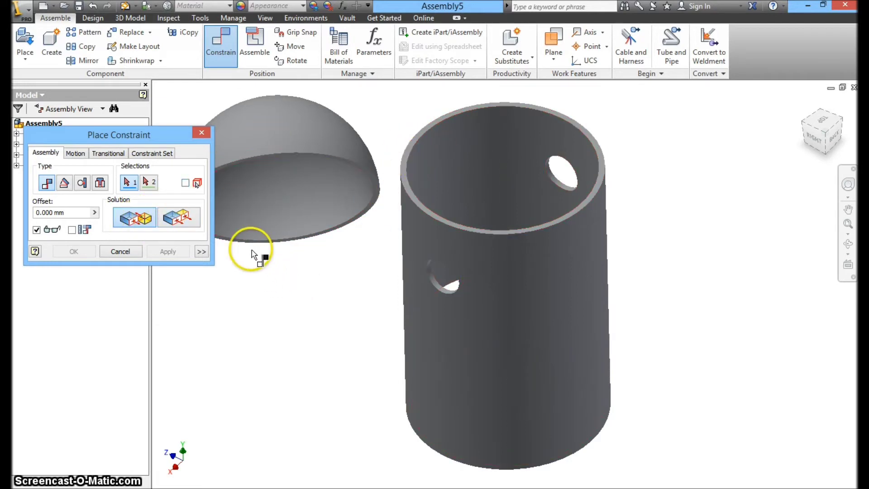
scroll(308, 158, "up", 3)
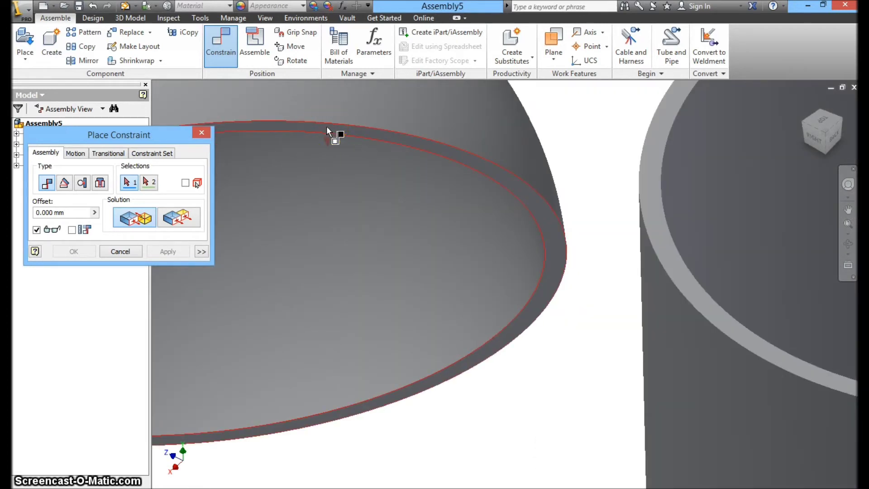
left_click(291, 125)
scroll(314, 158, "down", 5)
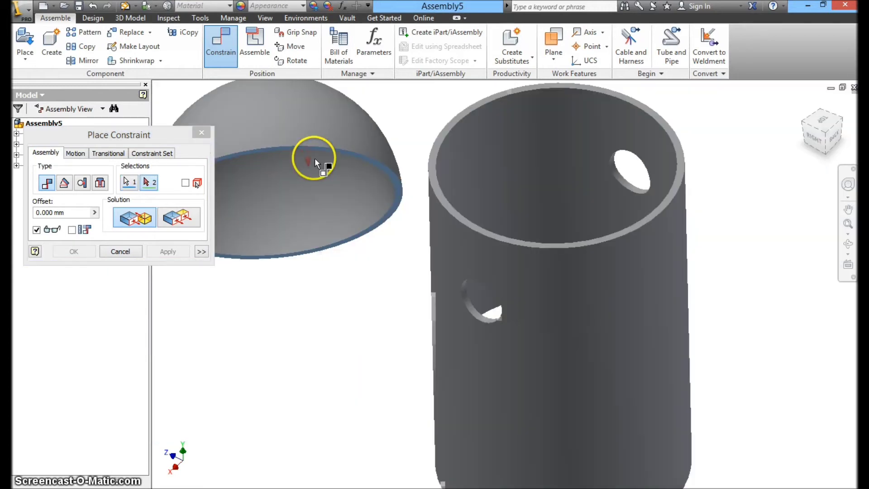
scroll(371, 179, "up", 5)
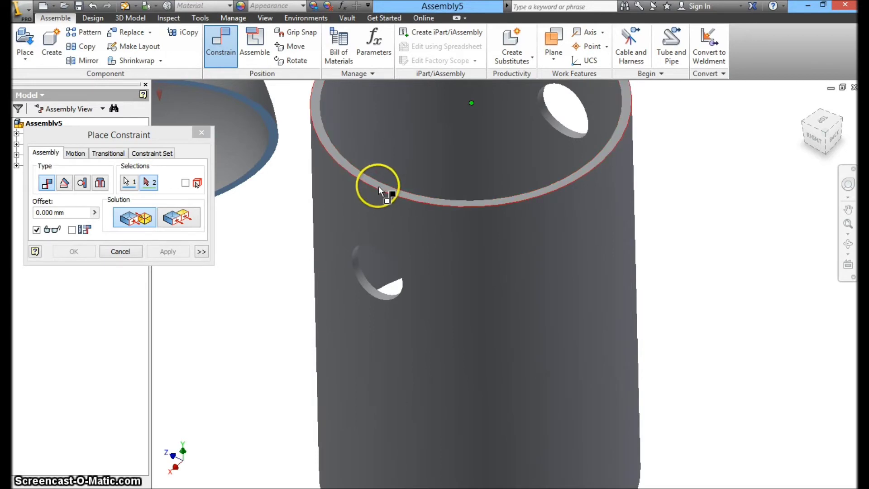
left_click(378, 185)
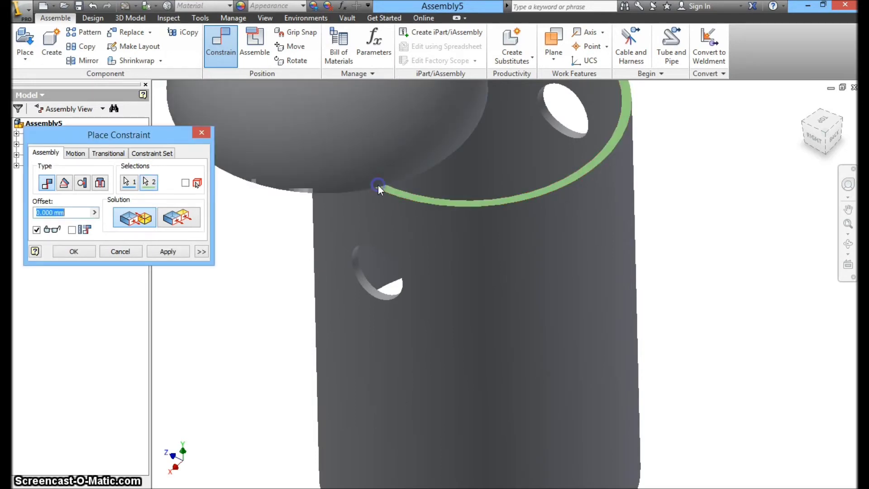
scroll(417, 219, "down", 5)
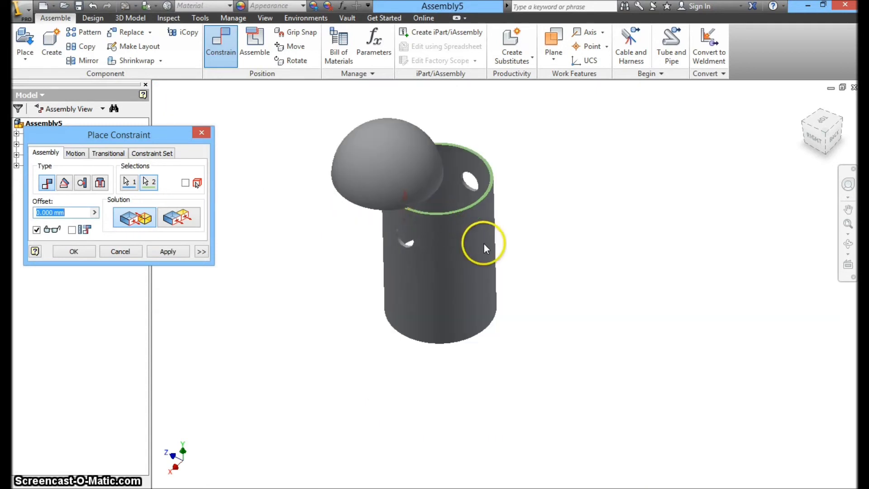
scroll(504, 254, "up", 4)
scroll(449, 216, "down", 3)
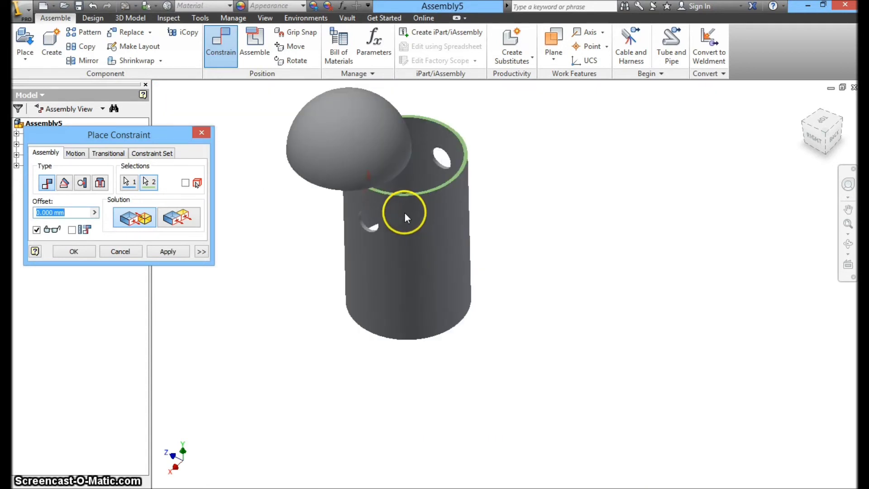
scroll(373, 188, "up", 4)
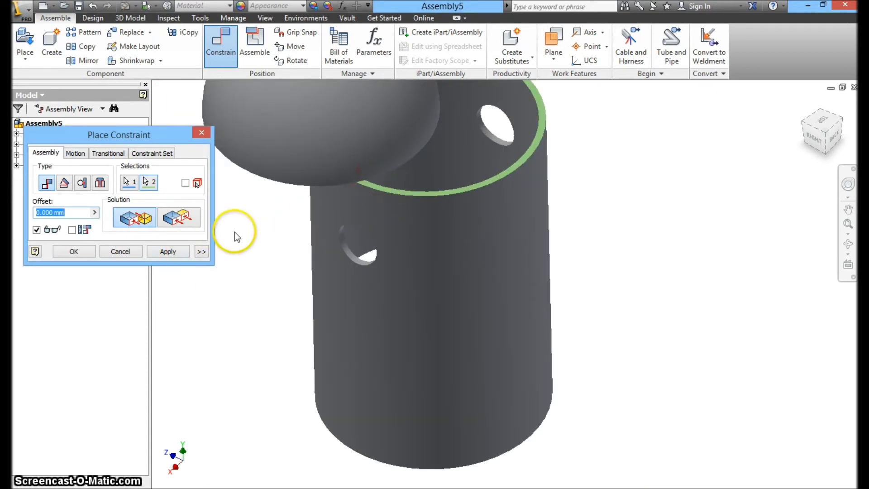
left_click(173, 253)
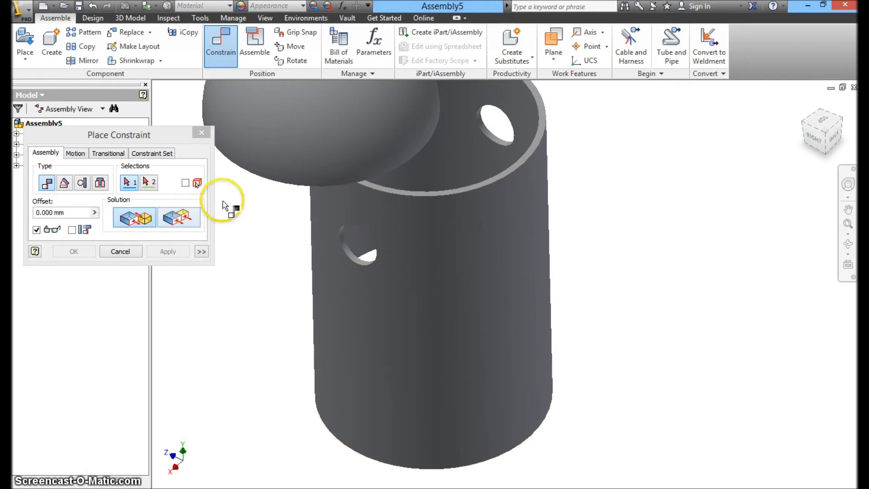
Step: Apply a second mate constraint between the dome's outer rim edge and the cylinder's outer top edge to center the dome on the cylinder
left_click(263, 179)
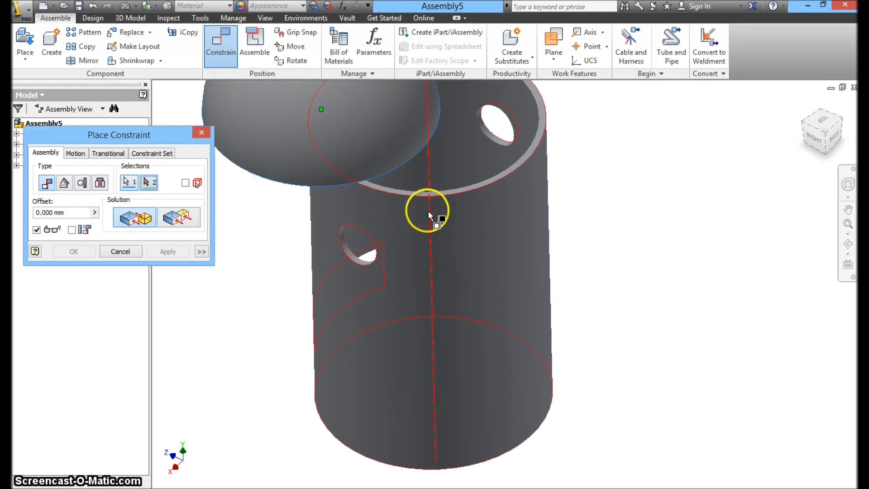
left_click(454, 194)
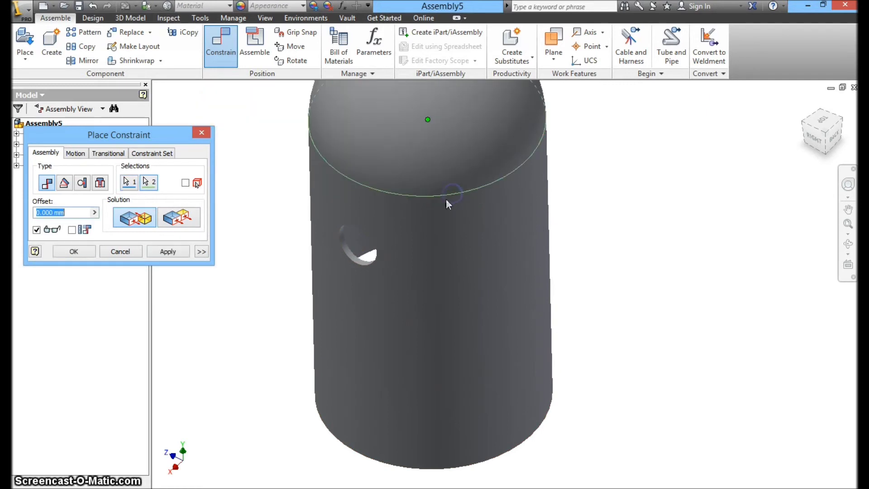
left_click(182, 252)
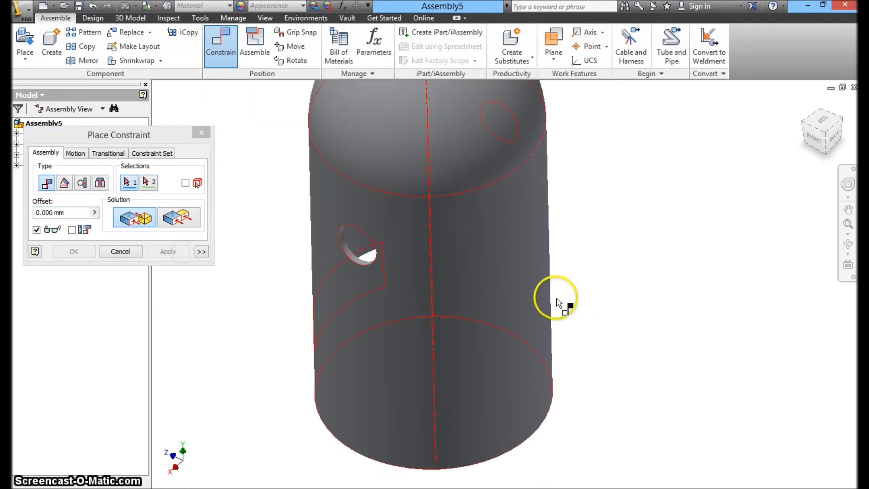
scroll(624, 233, "down", 3)
scroll(602, 230, "up", 3)
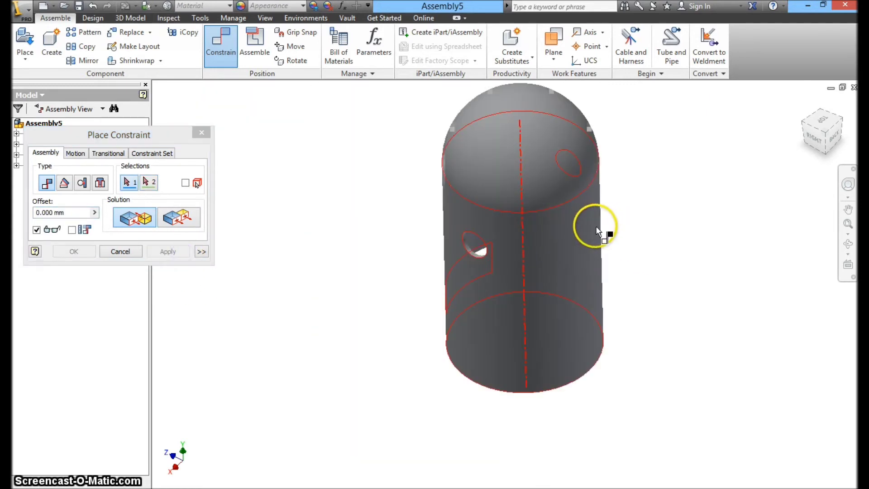
Step: Finish constraining the dome and place one instance of BASE.ipt beside the open lower end of the cylinder
left_click(847, 247)
left_click_drag(559, 241, 500, 131)
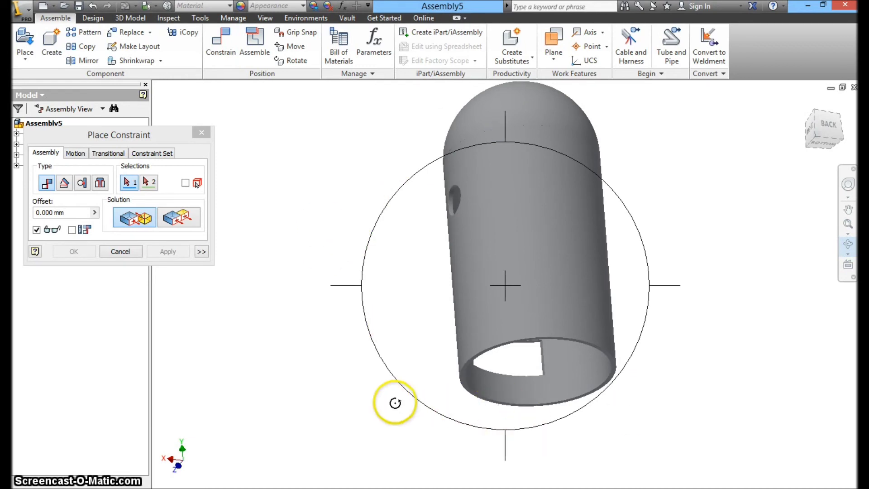
left_click(120, 252)
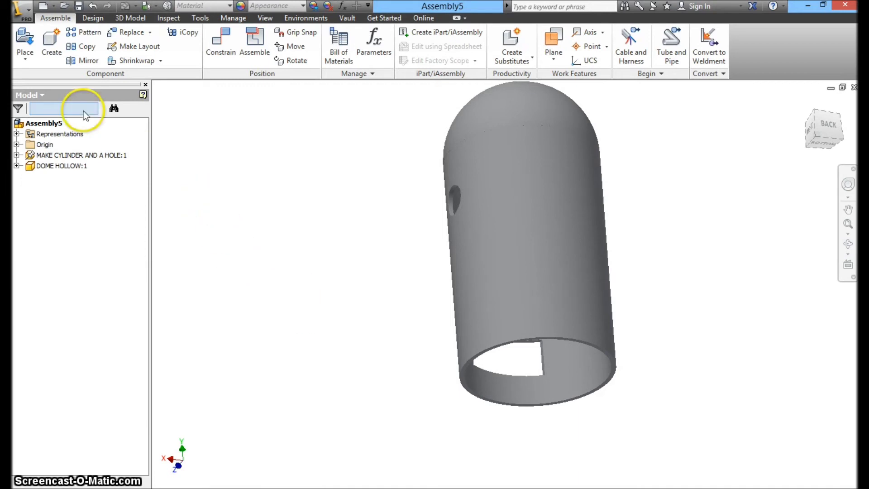
left_click(24, 58)
left_click(40, 81)
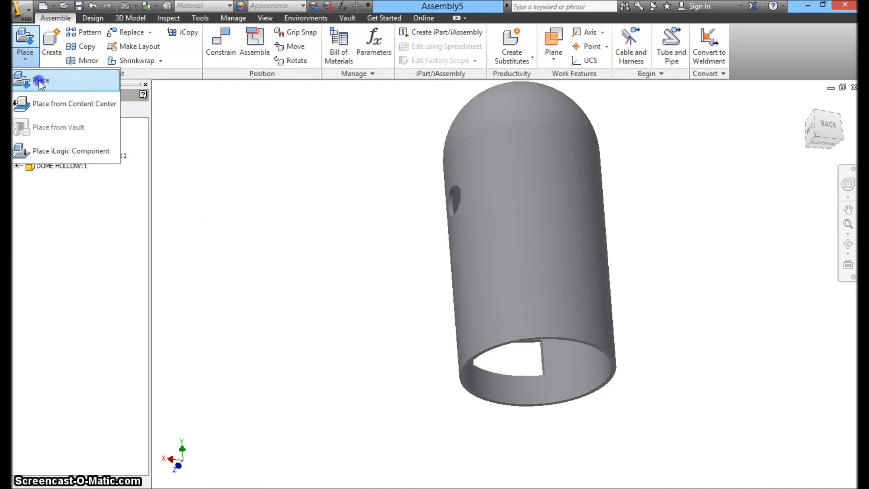
left_click_drag(720, 150, 721, 176)
left_click(478, 192)
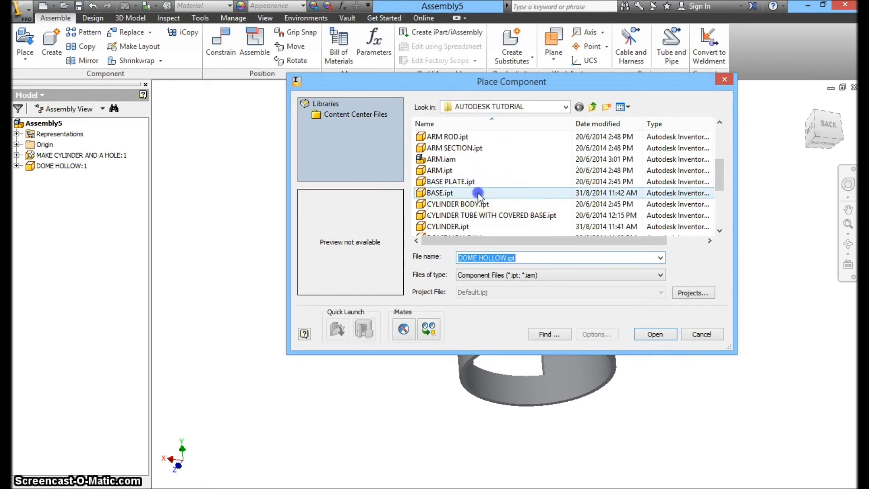
left_click(654, 334)
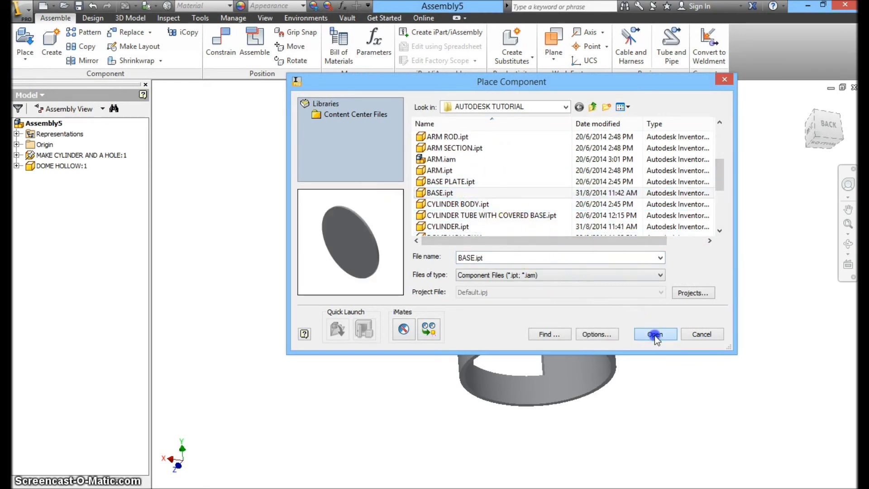
left_click(348, 303)
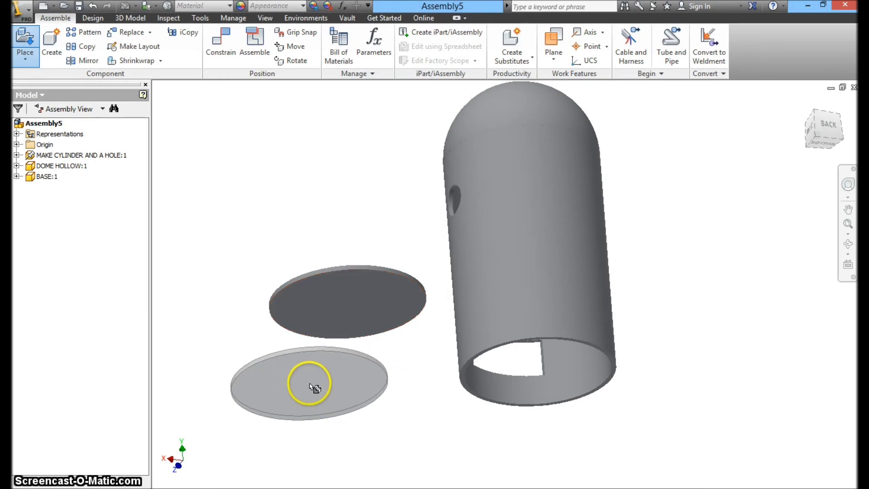
key("Escape")
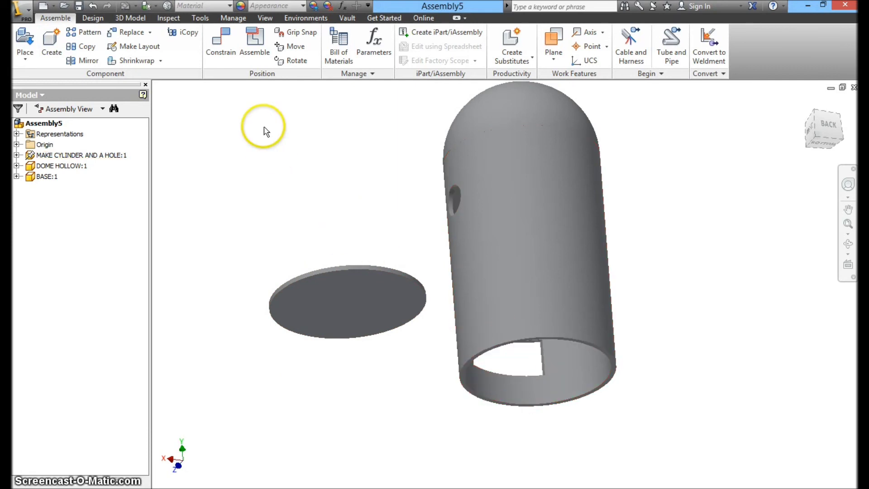
Step: Apply an insert constraint with 0 mm offset between the base disc's upper circular edge and the cylinder's bottom circular edge
left_click(222, 47)
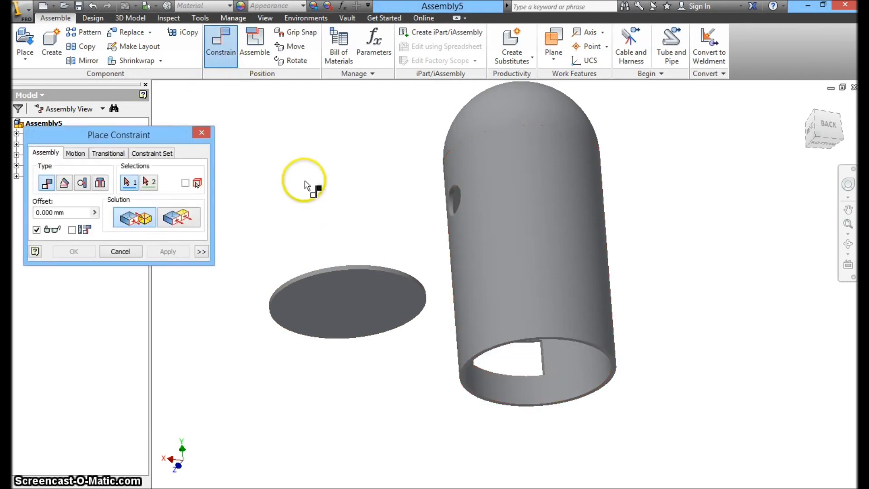
left_click(100, 183)
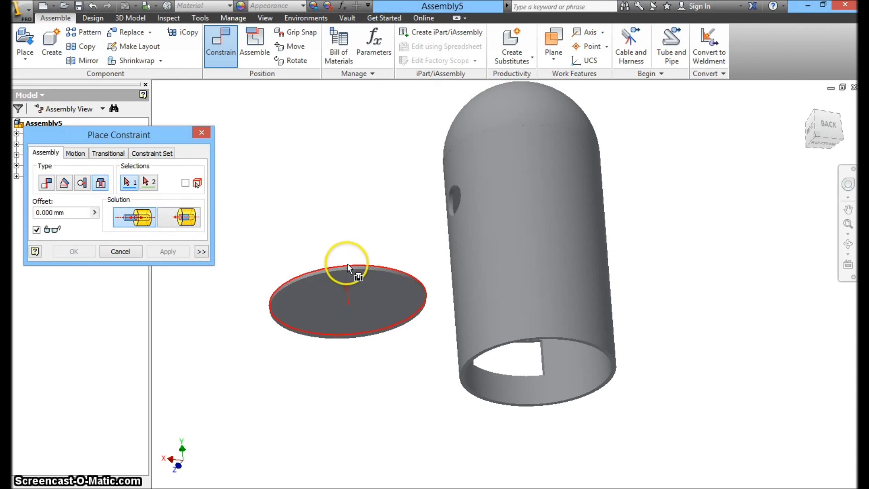
scroll(347, 265, "up", 3)
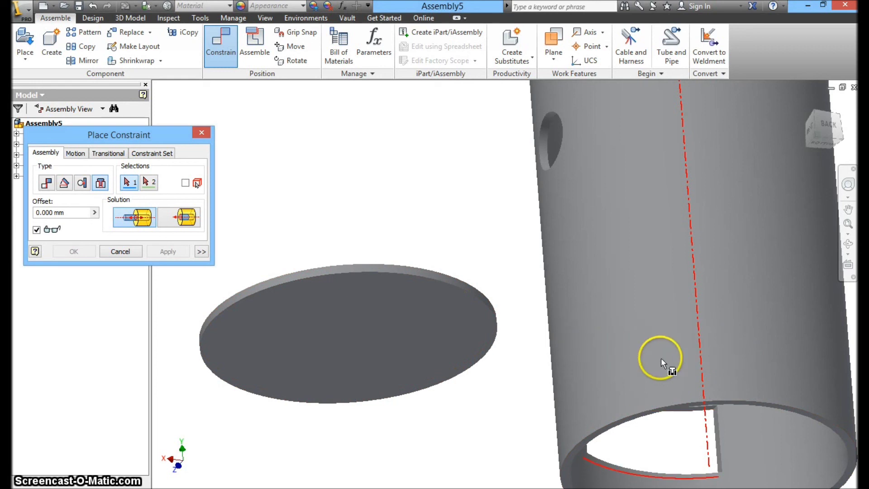
left_click(350, 265)
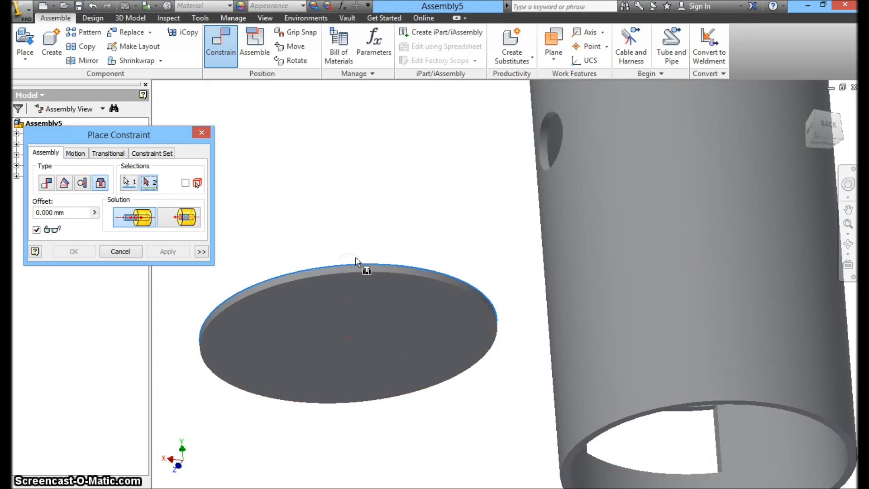
scroll(357, 256, "down", 5)
scroll(447, 302, "up", 3)
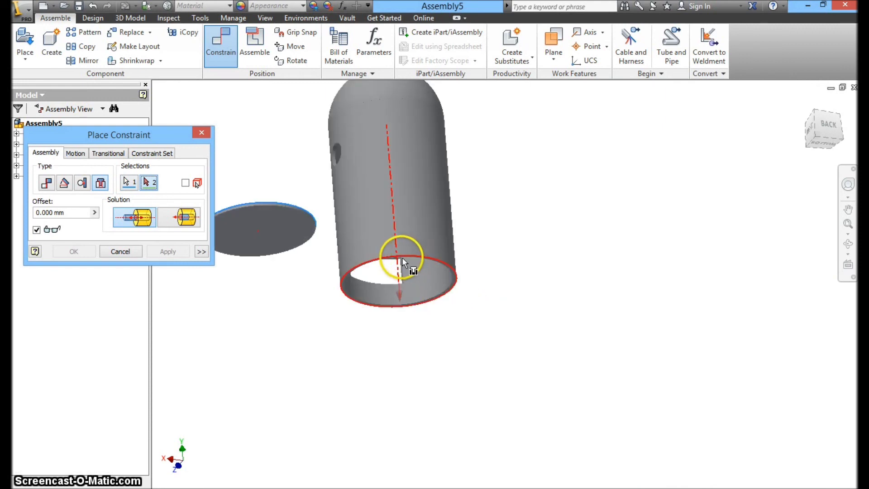
left_click(333, 299)
left_click(175, 252)
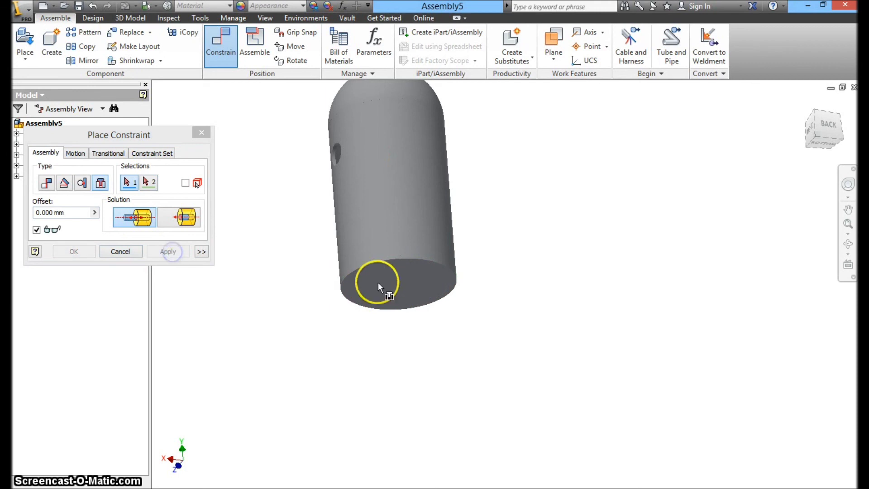
left_click(847, 249)
mouse_move(539, 245)
left_mouse_down()
mouse_move(578, 267)
mouse_move(541, 307)
mouse_move(446, 262)
mouse_move(454, 287)
mouse_move(545, 252)
mouse_move(555, 230)
mouse_move(537, 240)
left_mouse_up()
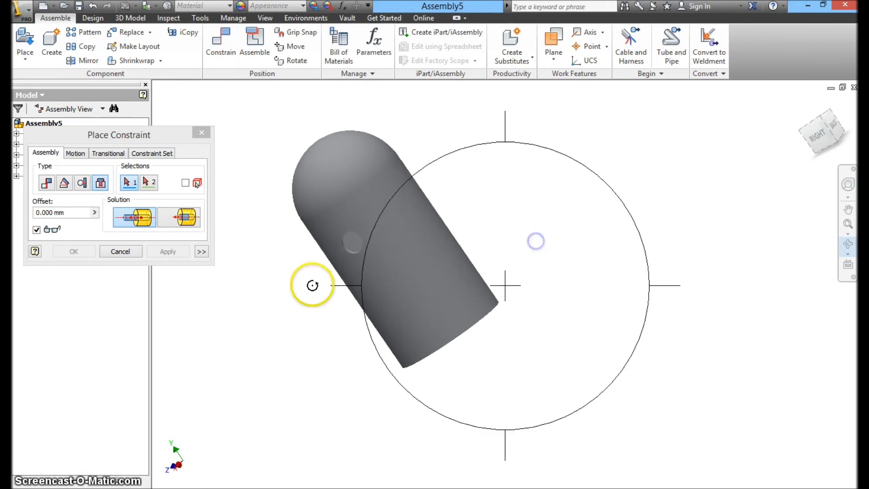